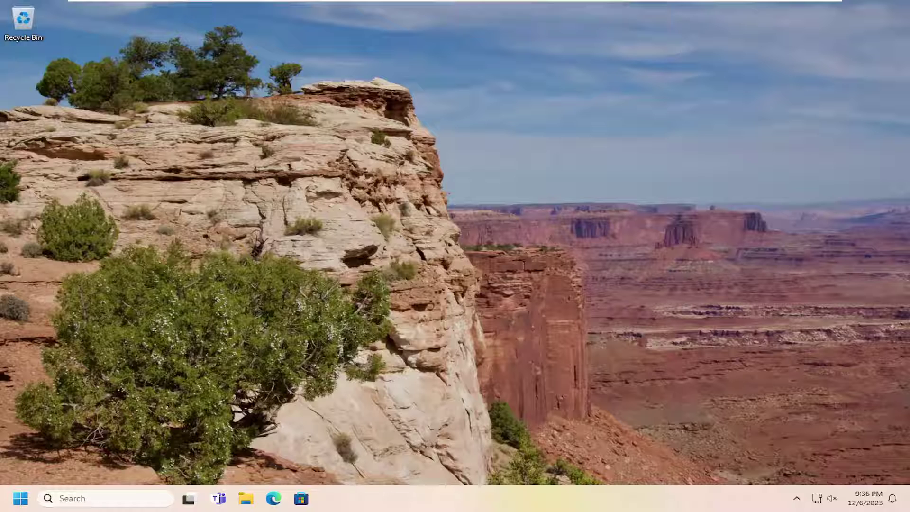
Step: Launch Command Prompt as administrator from a 'cmd' search and approve the prompt
click(105, 497)
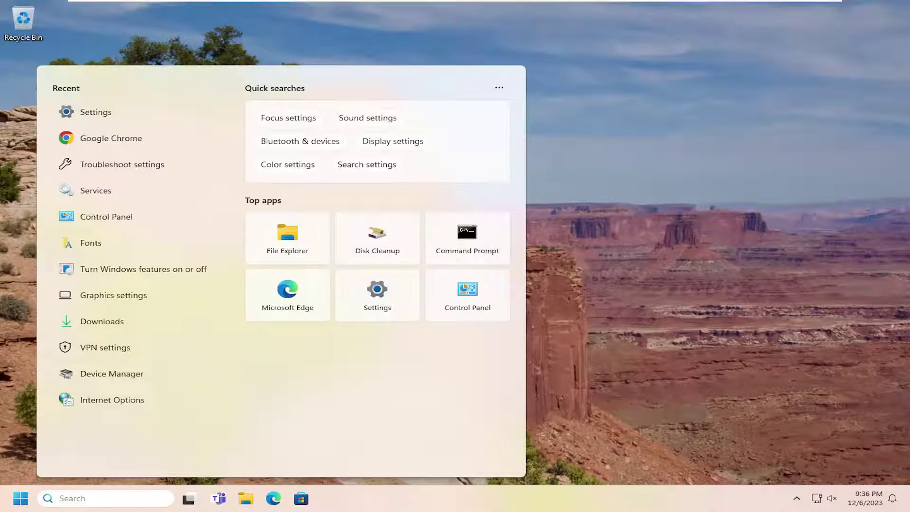
text(cmd)
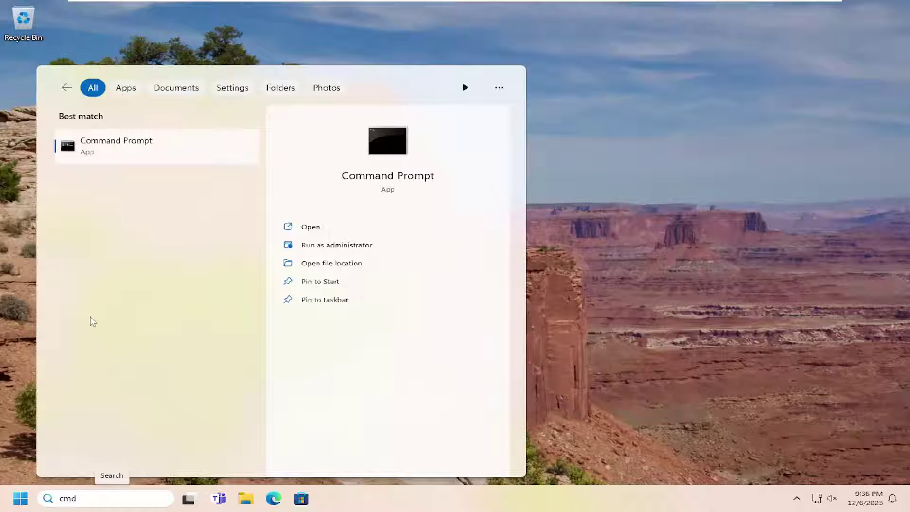
right_click(126, 145)
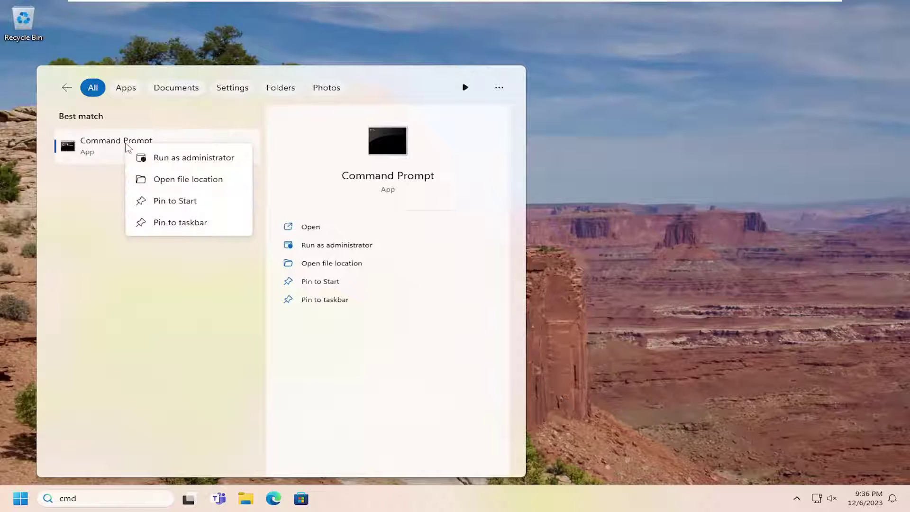
click(190, 158)
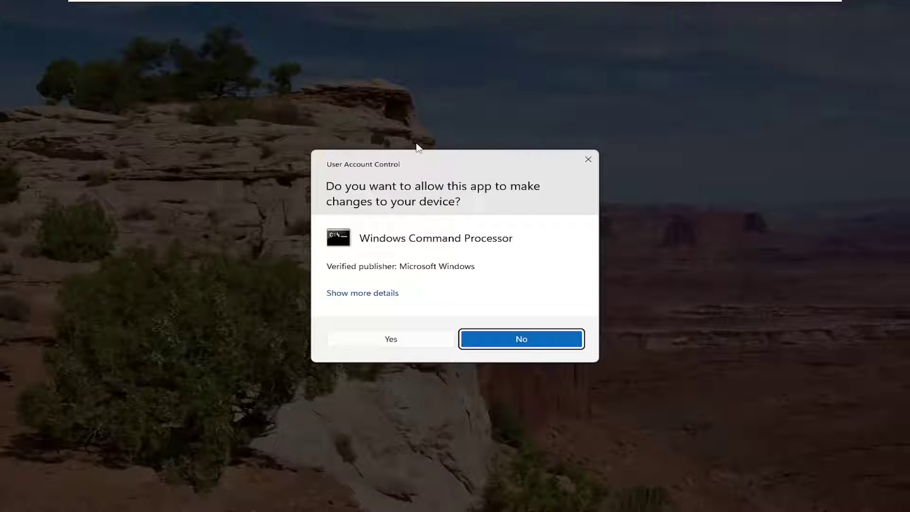
click(405, 335)
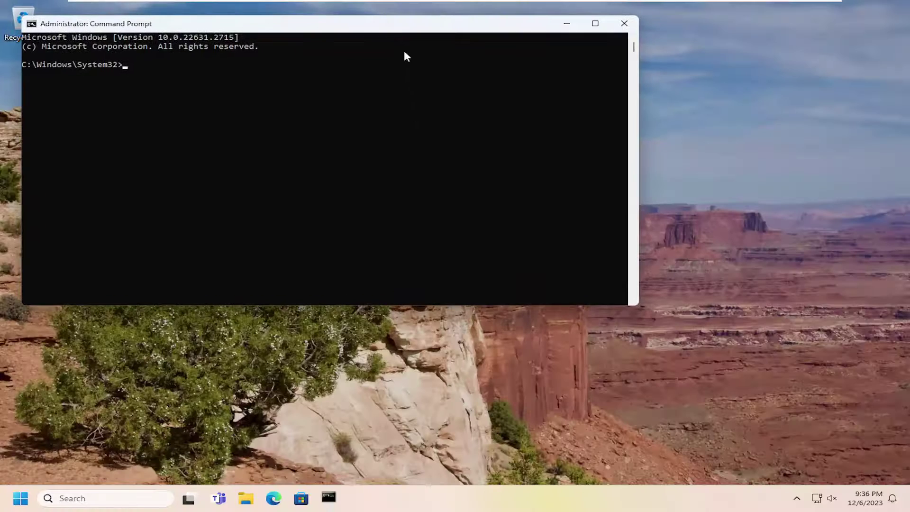
Step: Paste the msdt.exe -id DeviceDiagnostic troubleshooter command into the administrator Command Prompt
drag(390, 34, 516, 89)
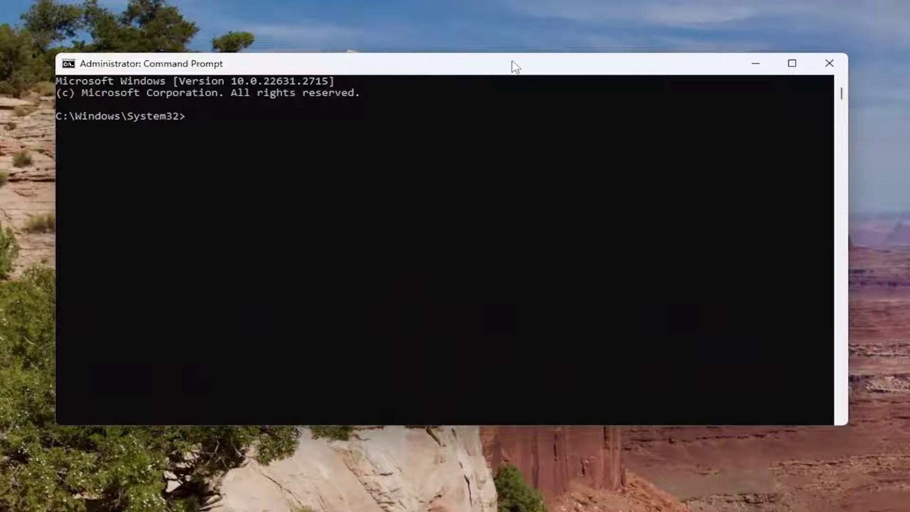
right_click(512, 62)
click(394, 71)
right_click(377, 67)
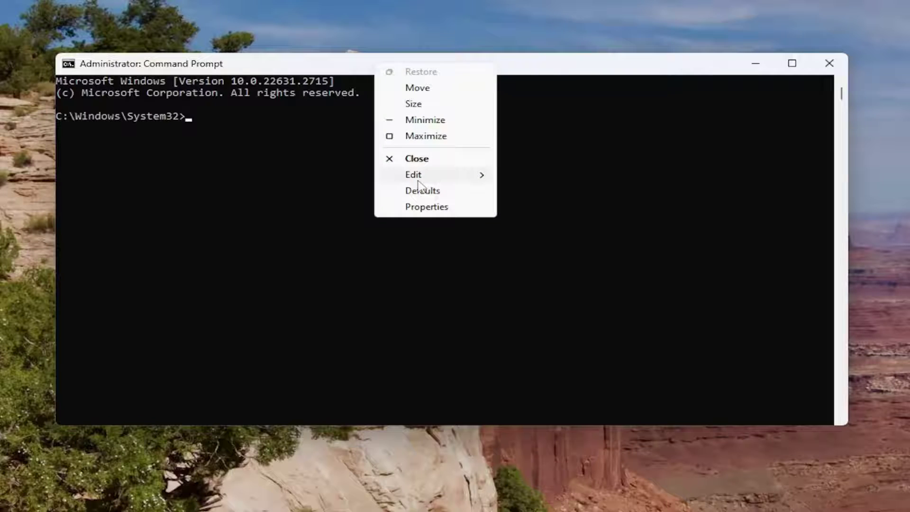
mouse_move(417, 176)
click(527, 207)
Step: Run the pasted command and scan for hardware problems with 'Apply repairs automatically' enabled
key(Return)
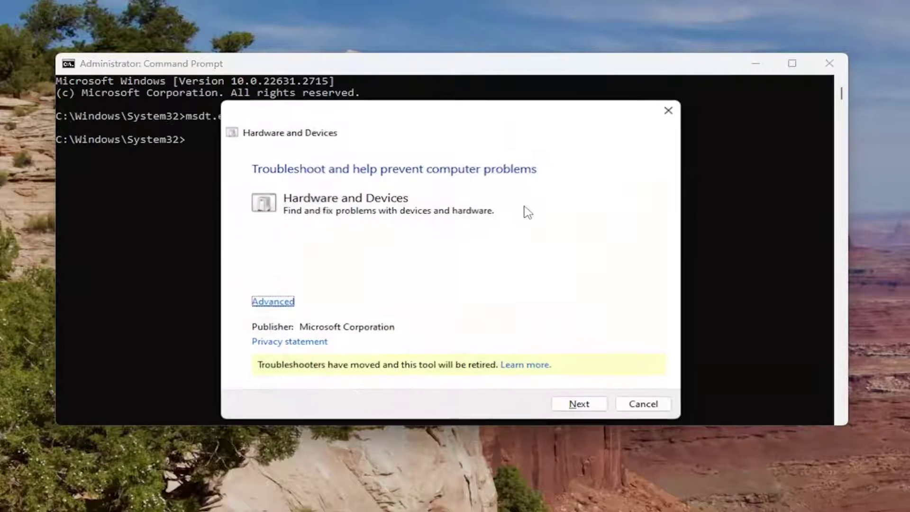
click(277, 303)
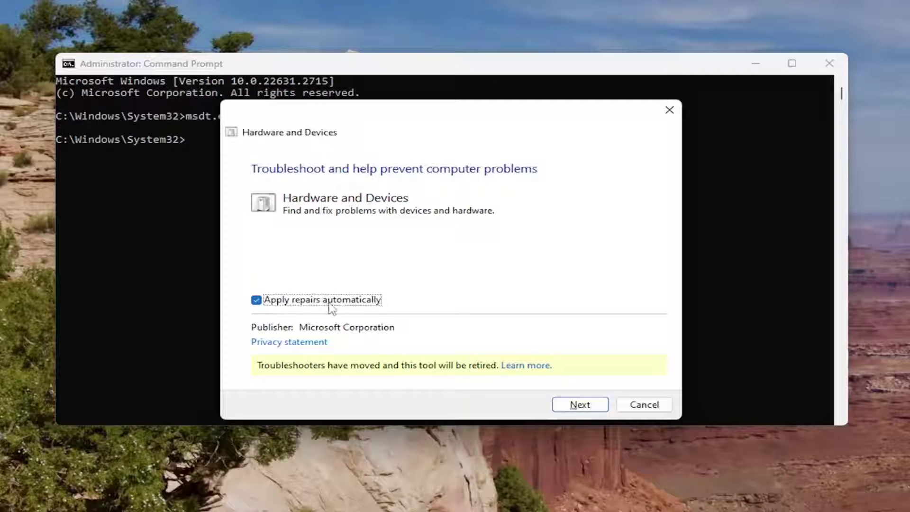
click(580, 405)
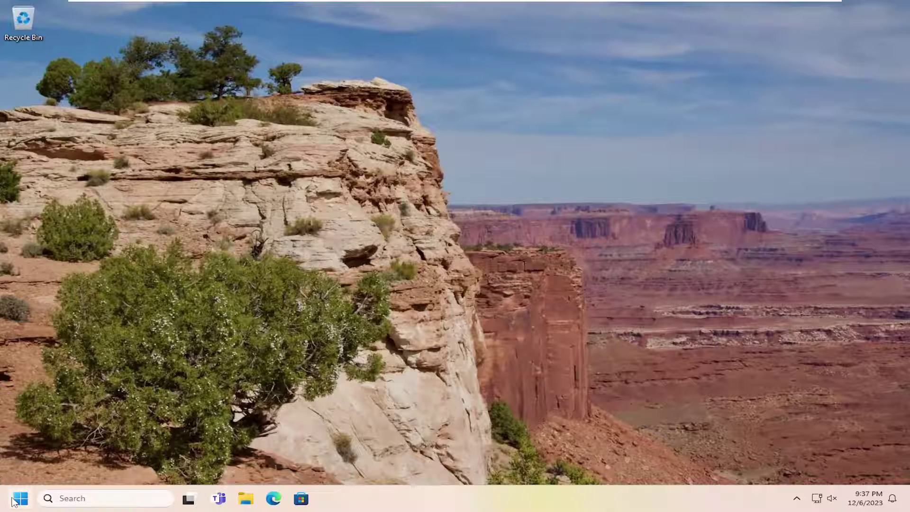
Step: Find and open the Windows Update settings page through a 'windows update' search
click(19, 498)
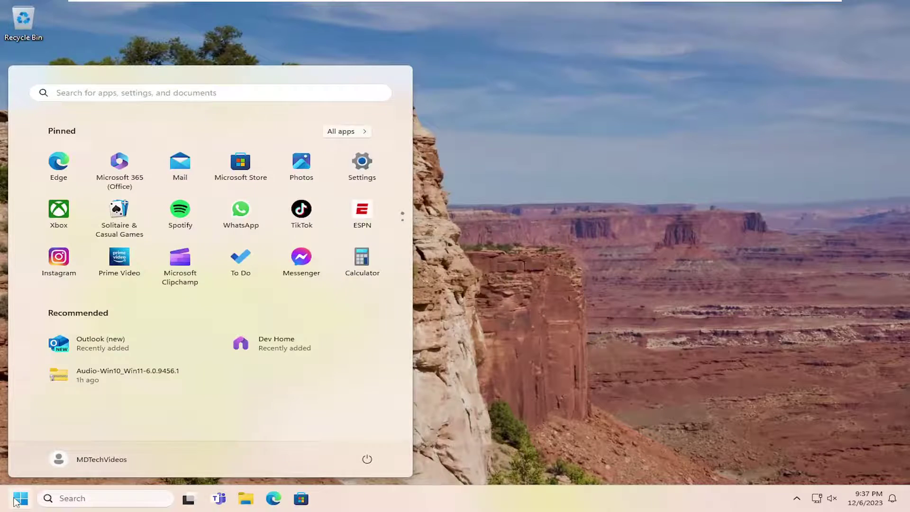
text(windows updat)
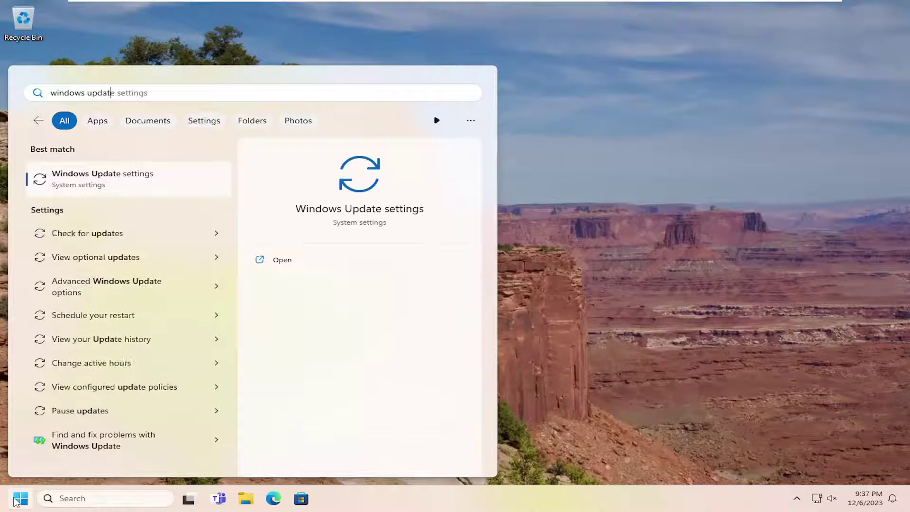
text(e)
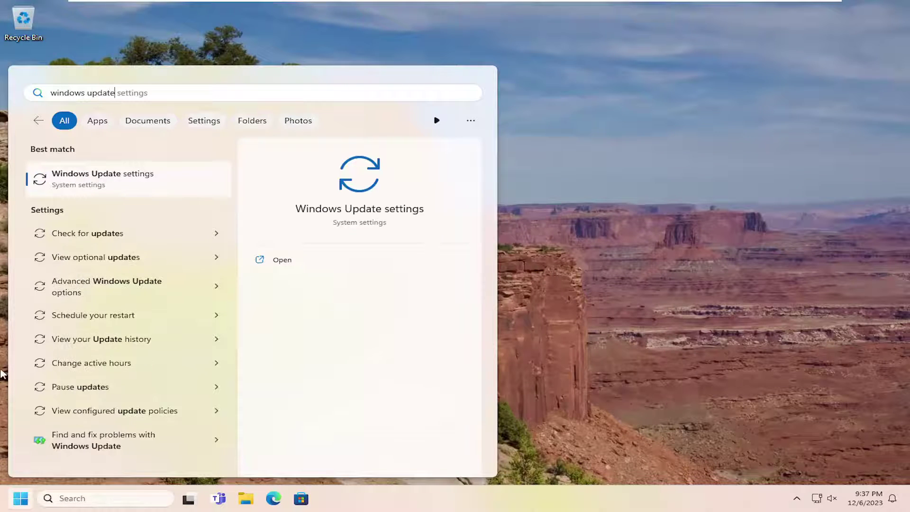
click(84, 185)
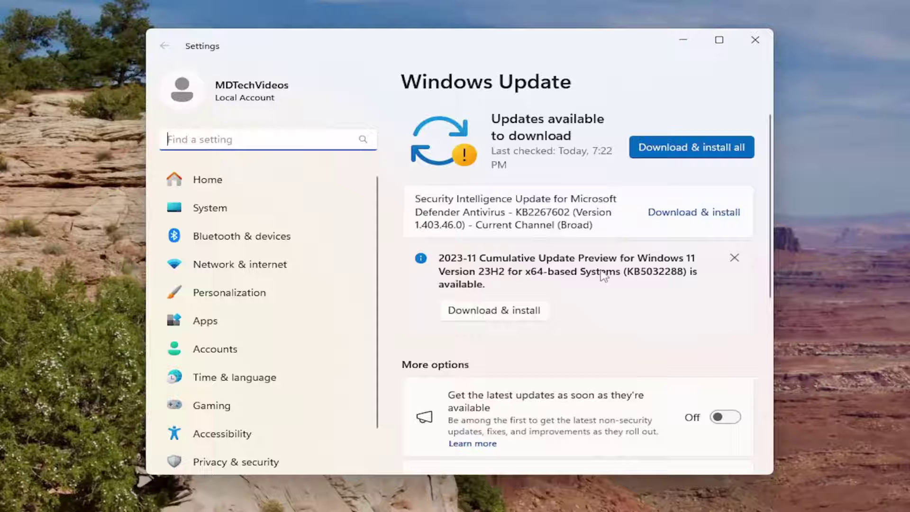
scroll(583, 293, down, 3)
scroll(438, 256, down, 4)
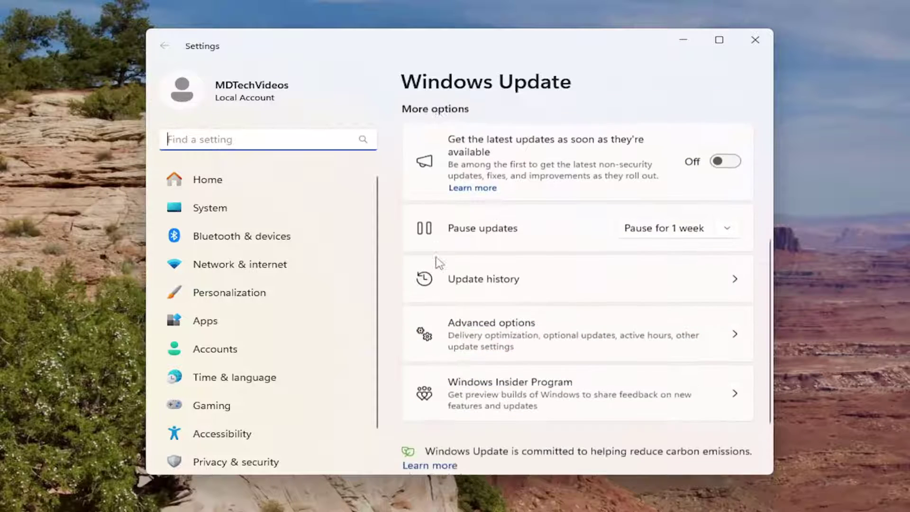
Step: In Advanced options > Optional updates, download and install the VMware, Inc. - Display - 9.17.6.5 driver
click(507, 317)
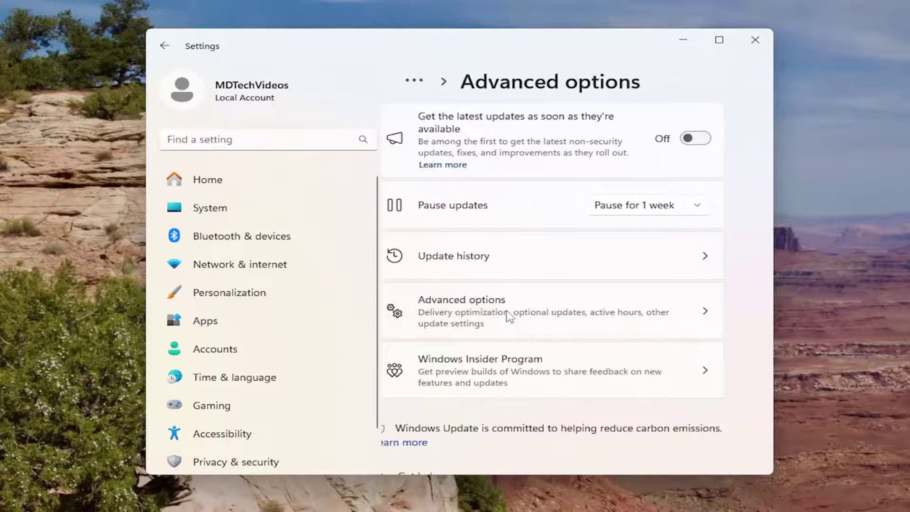
scroll(506, 312, down, 6)
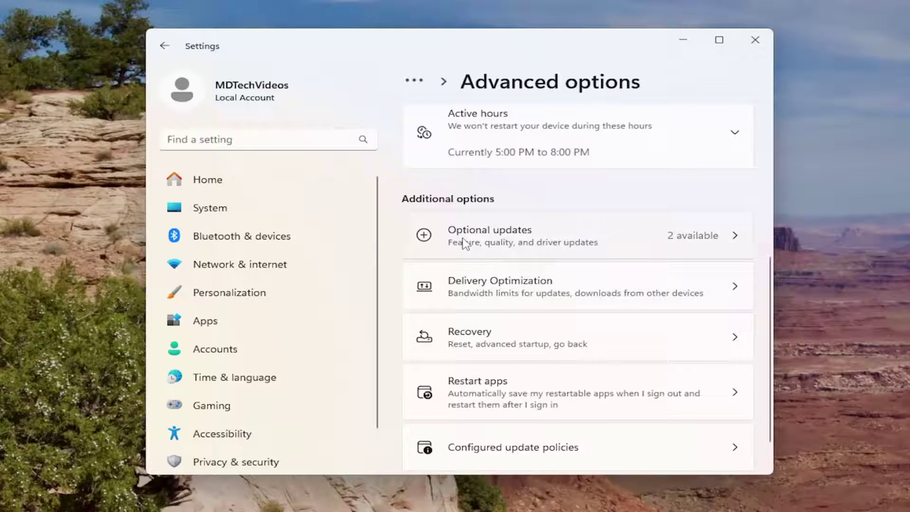
click(523, 243)
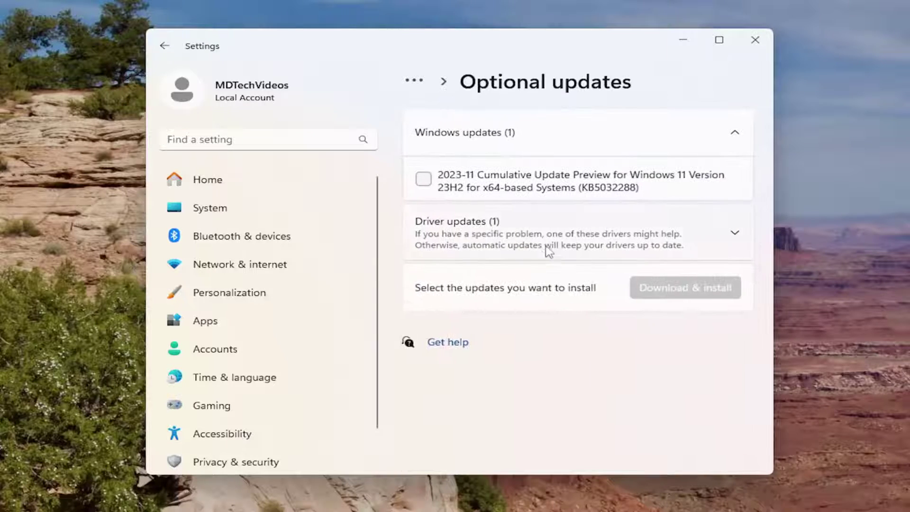
click(598, 251)
click(423, 280)
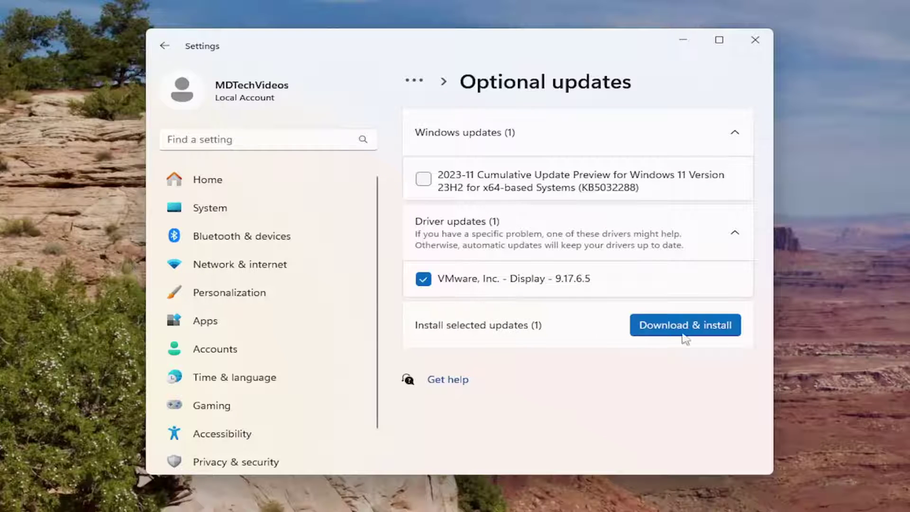
click(682, 337)
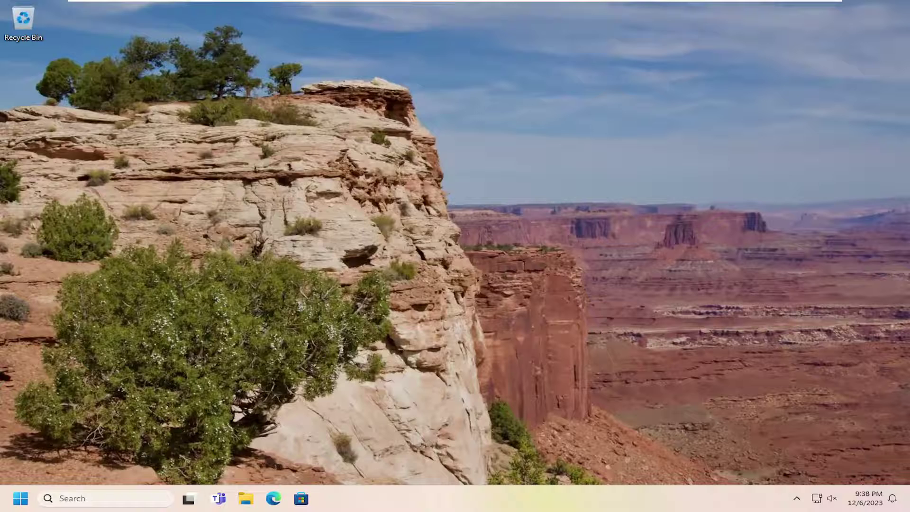
Step: Open Device Manager and expand Mice and other pointing devices
click(133, 498)
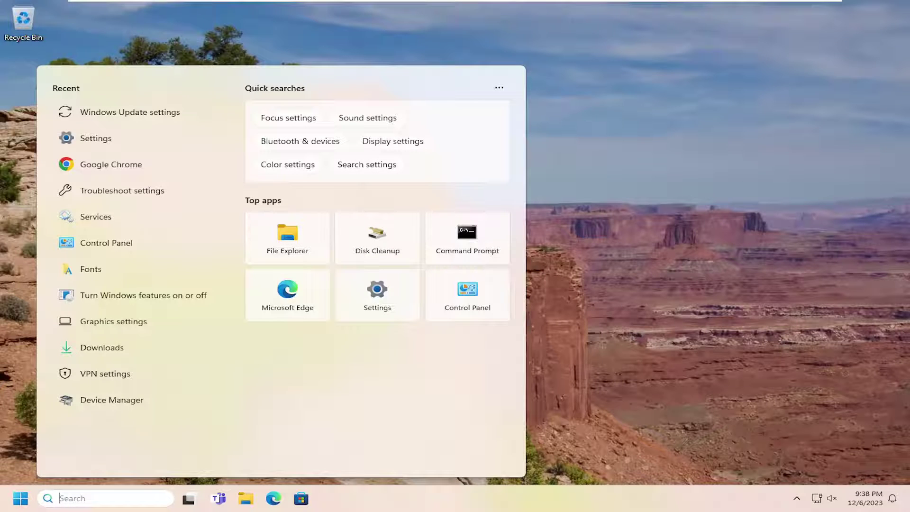
text(device manag)
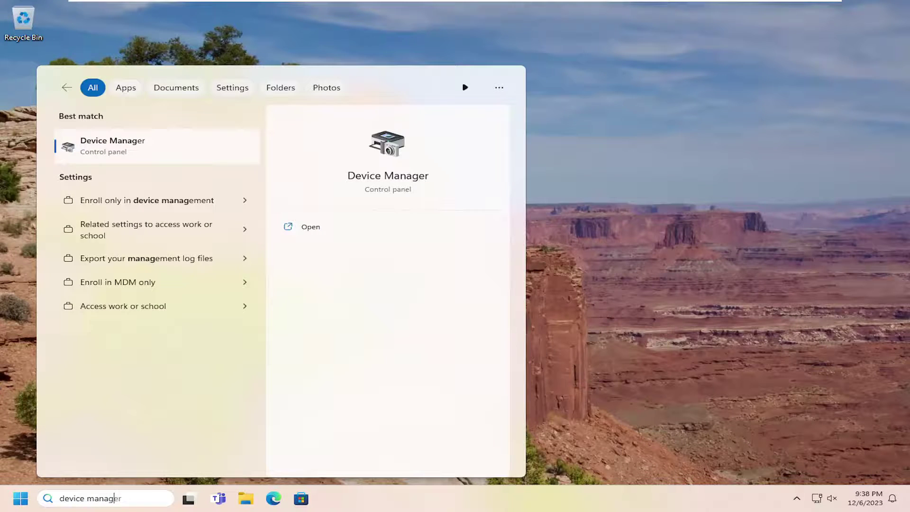
text(er)
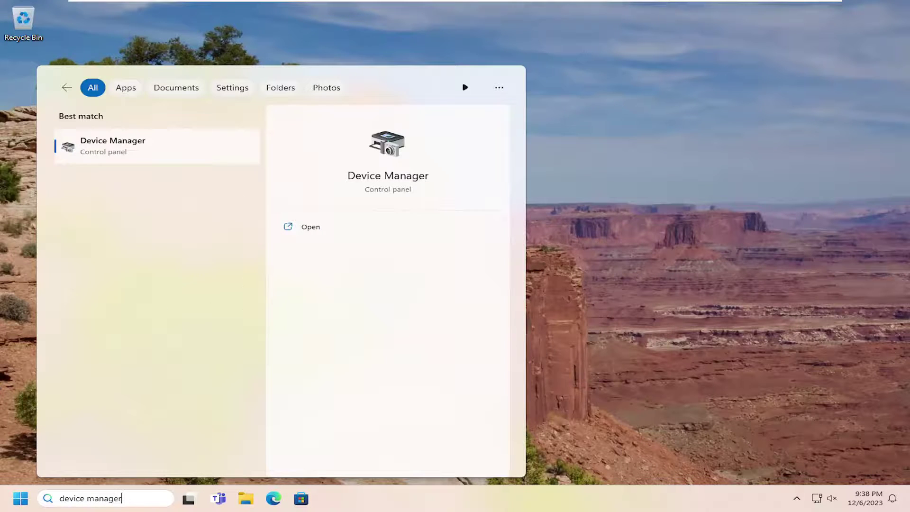
click(103, 150)
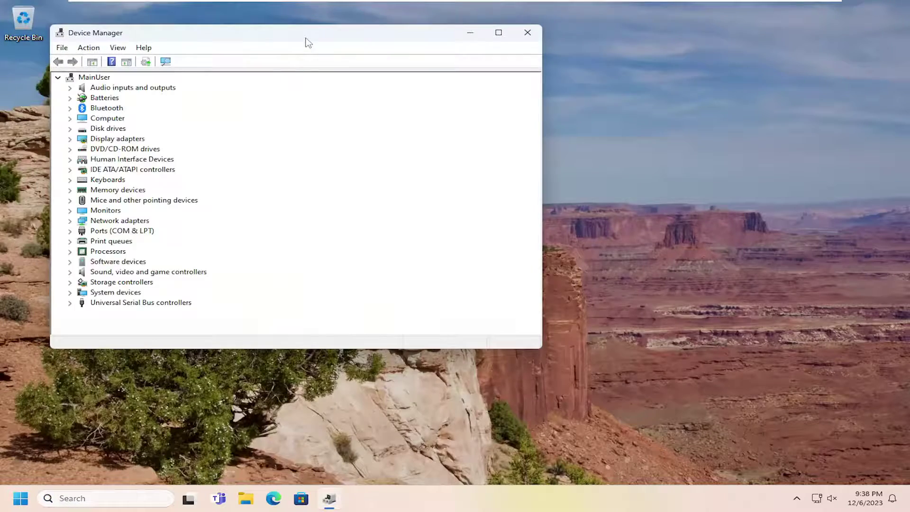
drag(531, 72, 530, 76)
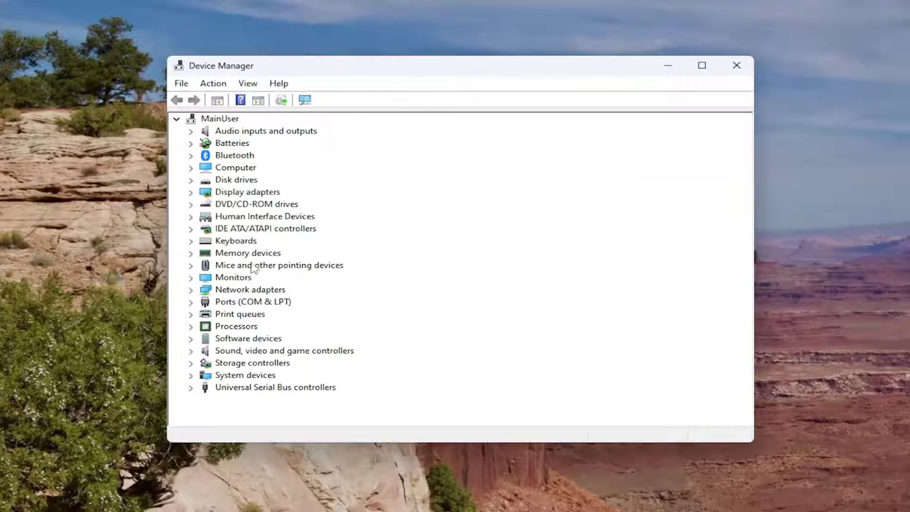
double_click(253, 266)
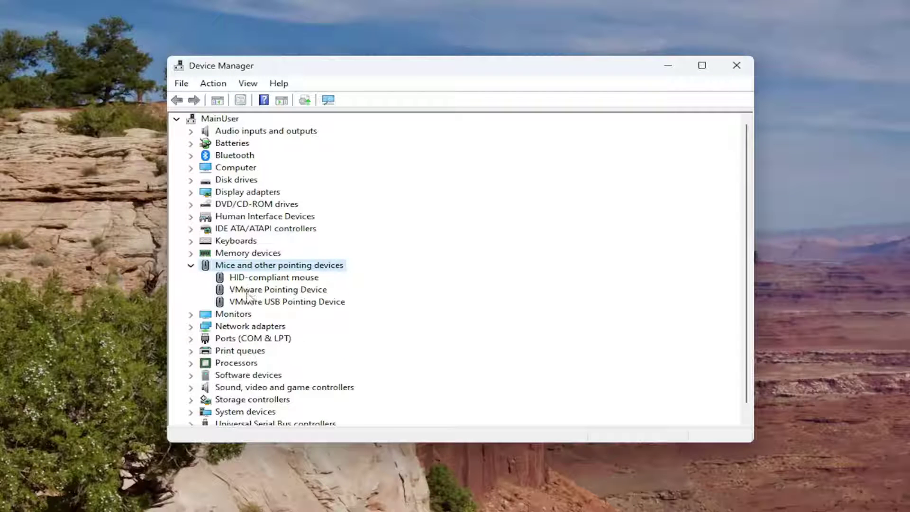
Step: Update the HID-compliant mouse driver by picking HID-compliant mouse from this computer's compatible drivers
right_click(298, 279)
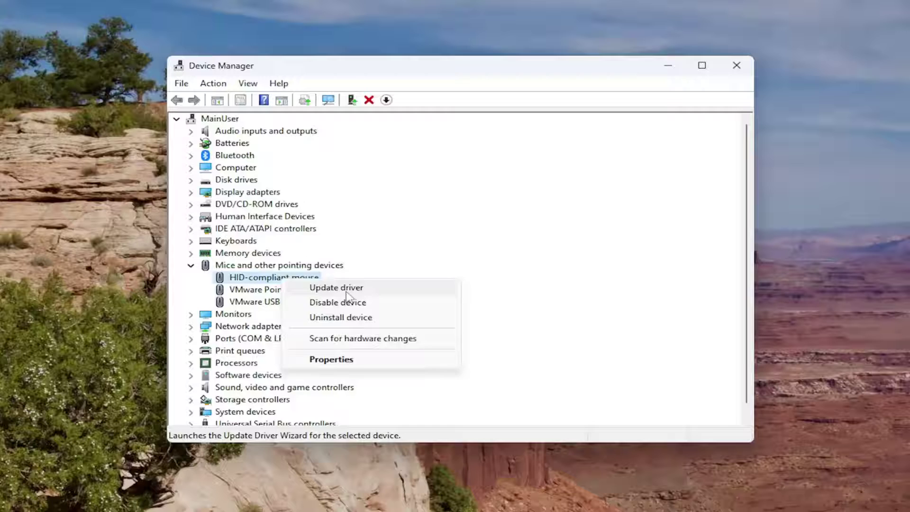
click(348, 288)
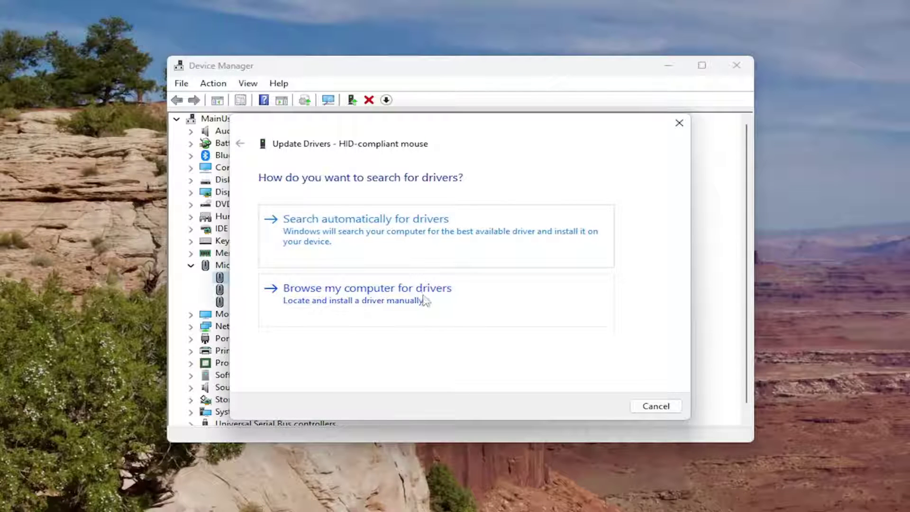
click(374, 301)
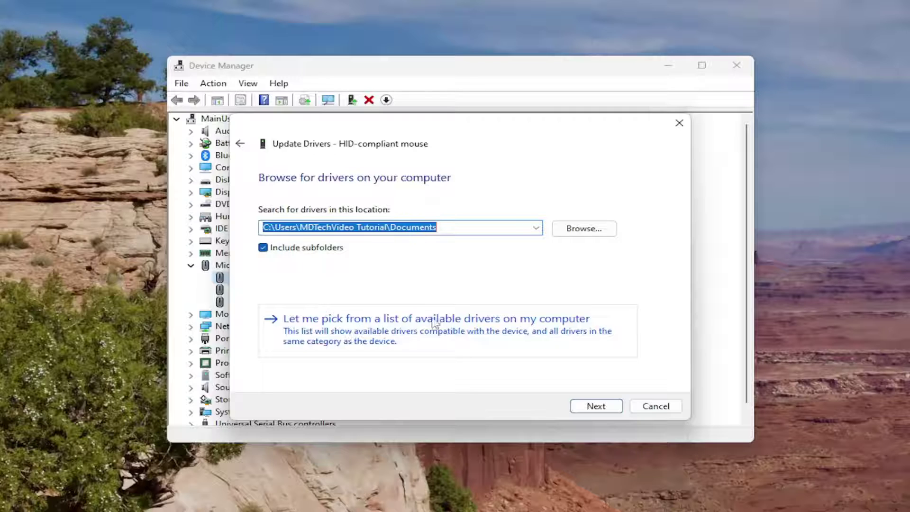
click(470, 322)
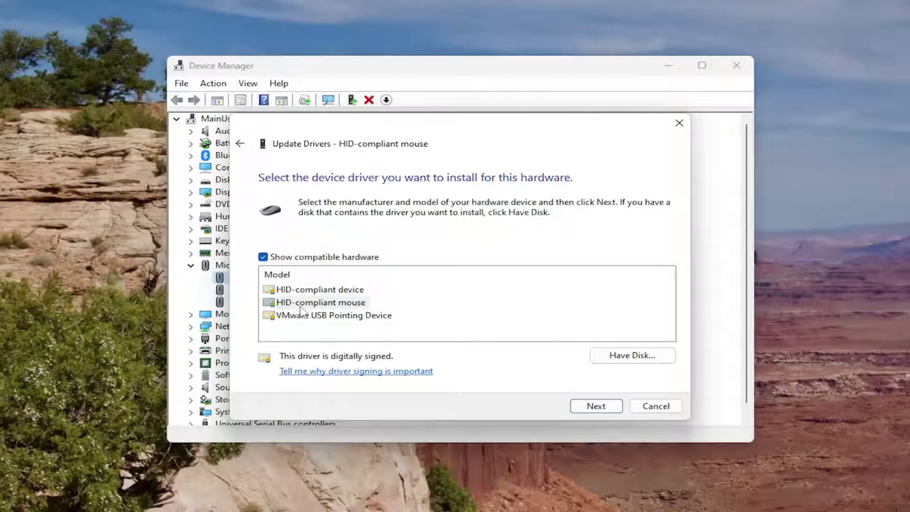
click(314, 303)
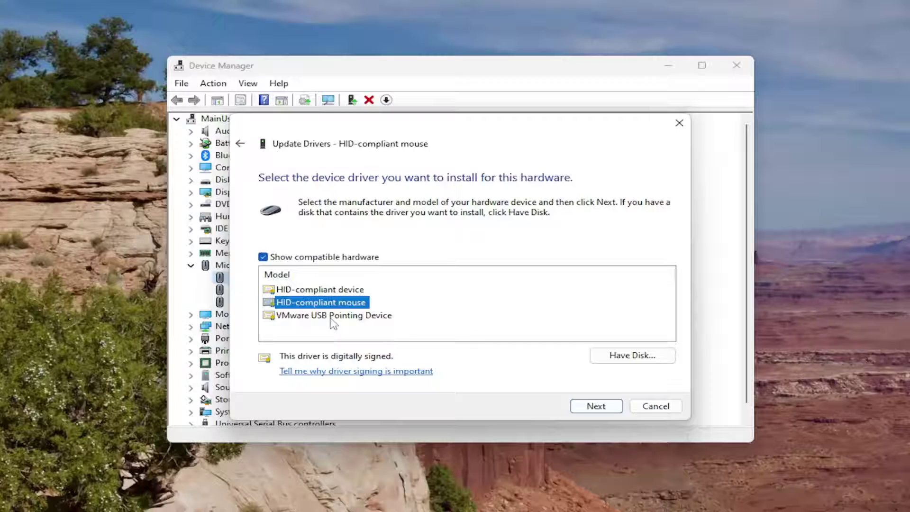
click(594, 409)
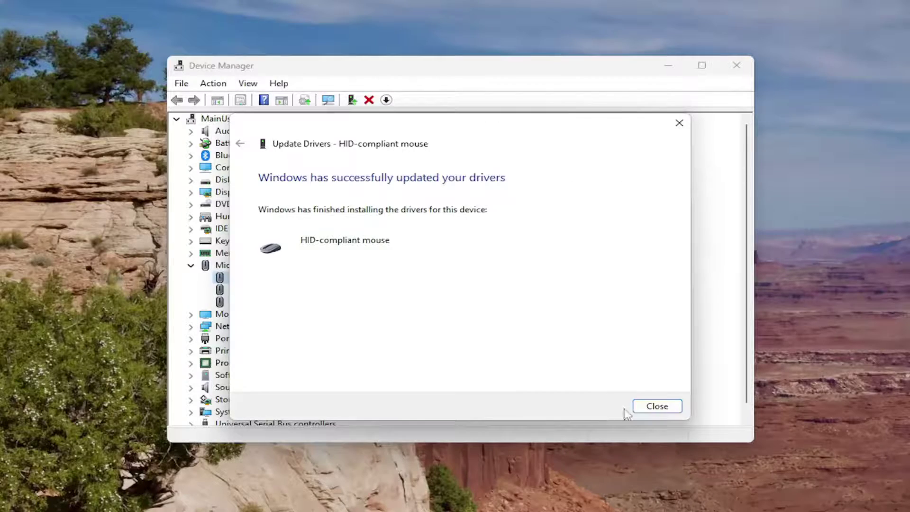
click(656, 406)
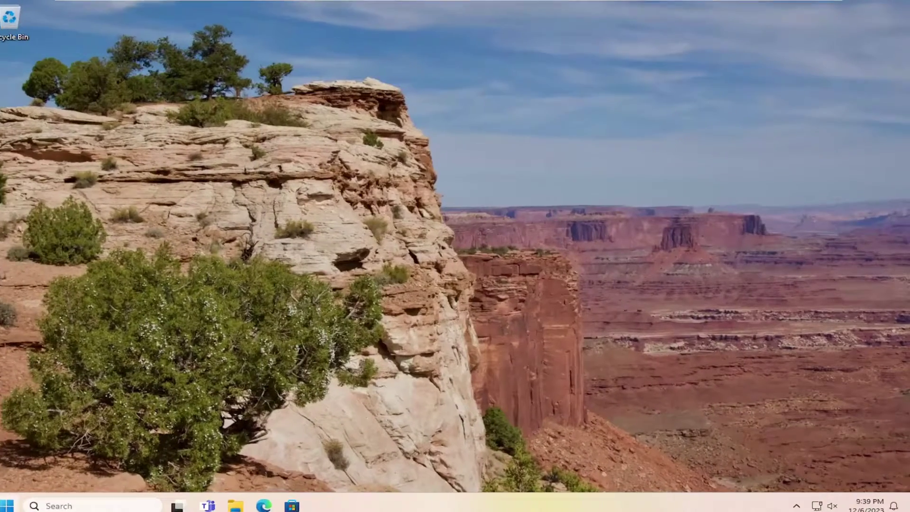
Step: Open the Start button's quick link menu to reach the Shut down or sign out > Restart option
right_click(6, 505)
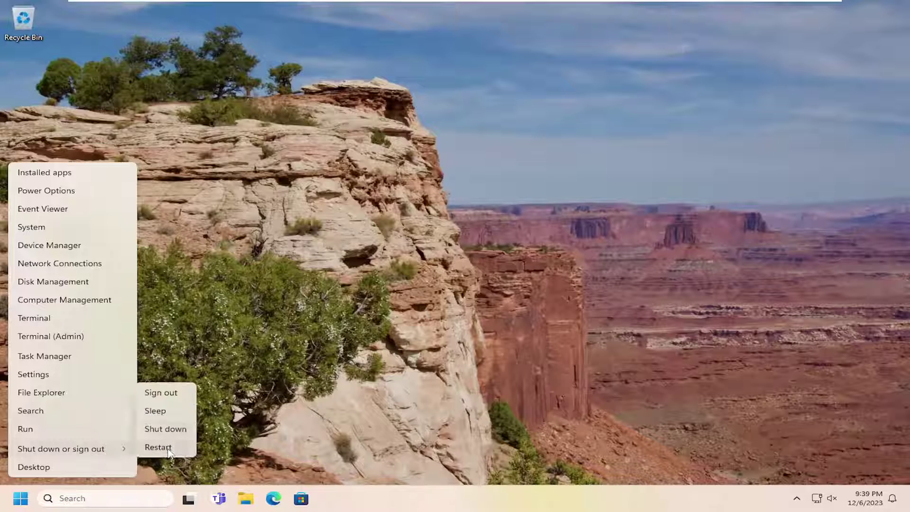